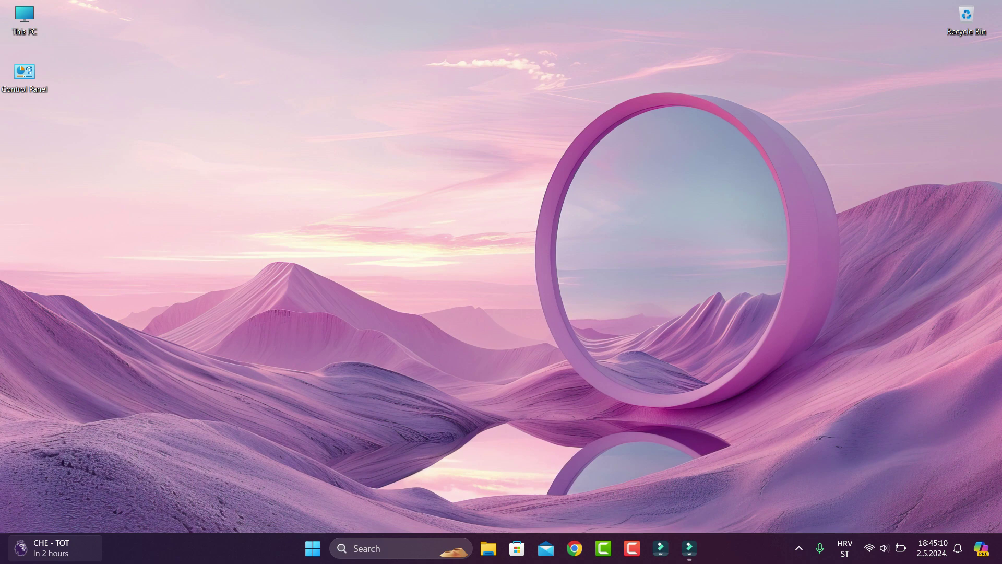
Step: Open a File Explorer window and go to Local Disk (C:)
mouse_move(55, 547)
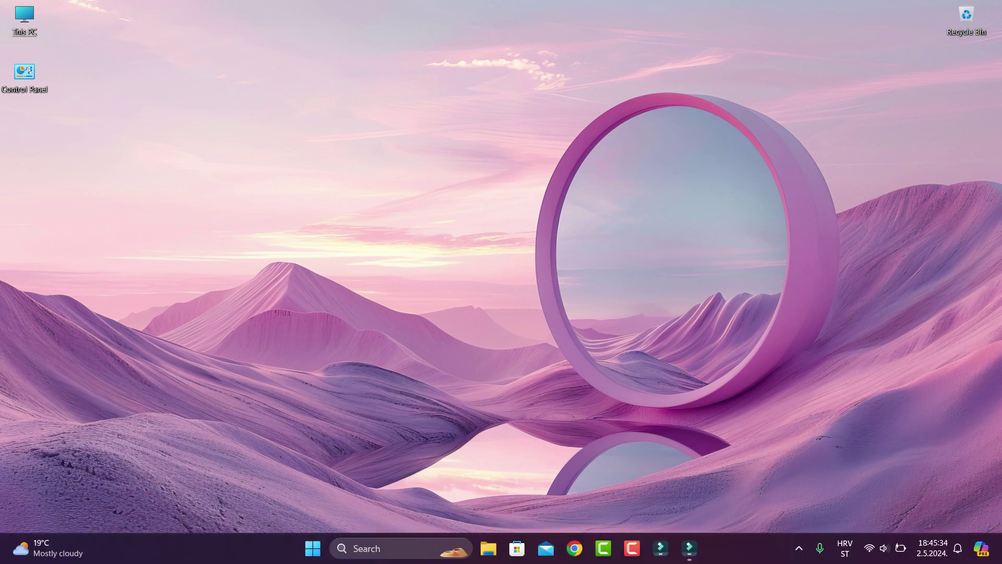
key("super+e")
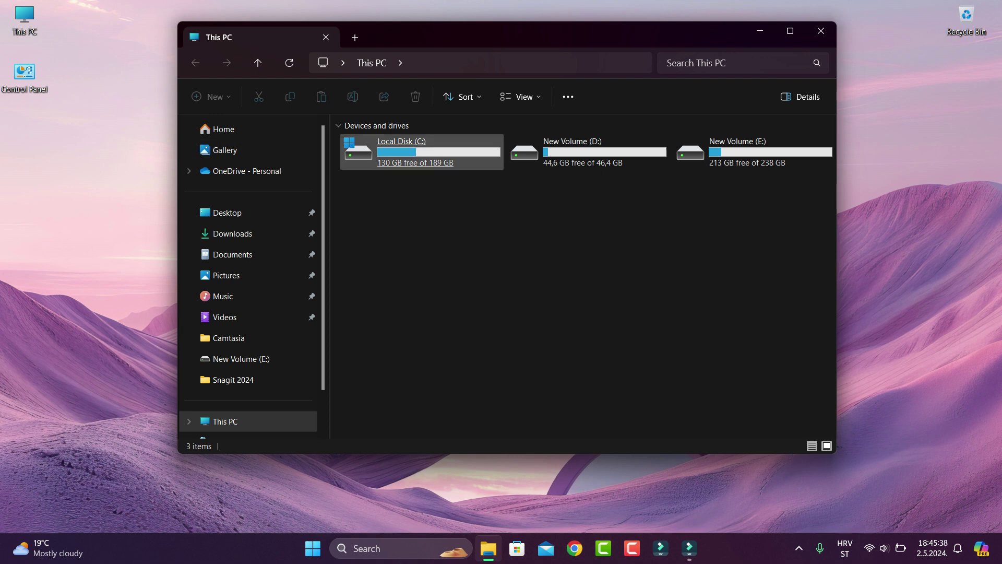
double_click(420, 151)
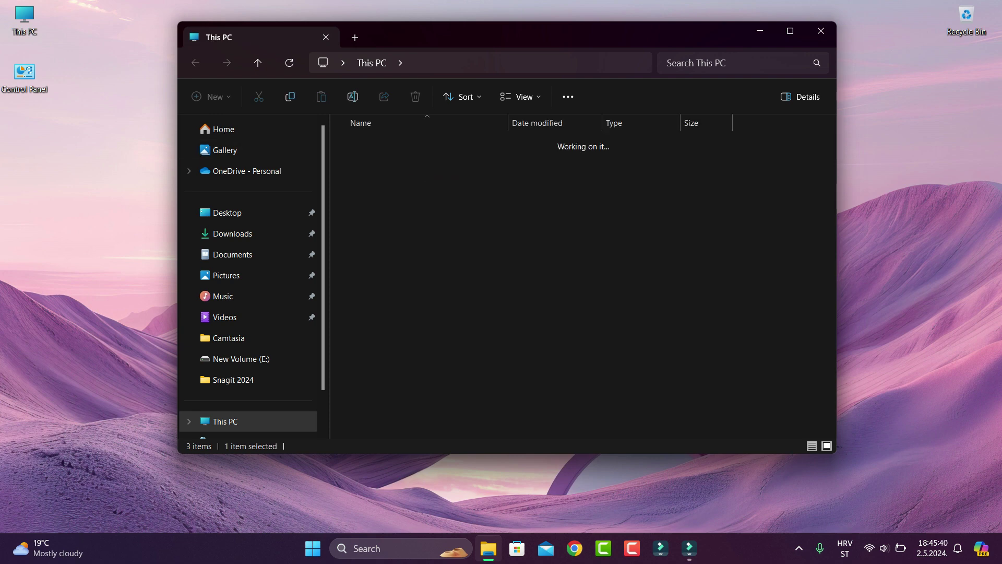
Step: Look inside the Windows folder on drive C: and return to the root of the drive
left_click(371, 274)
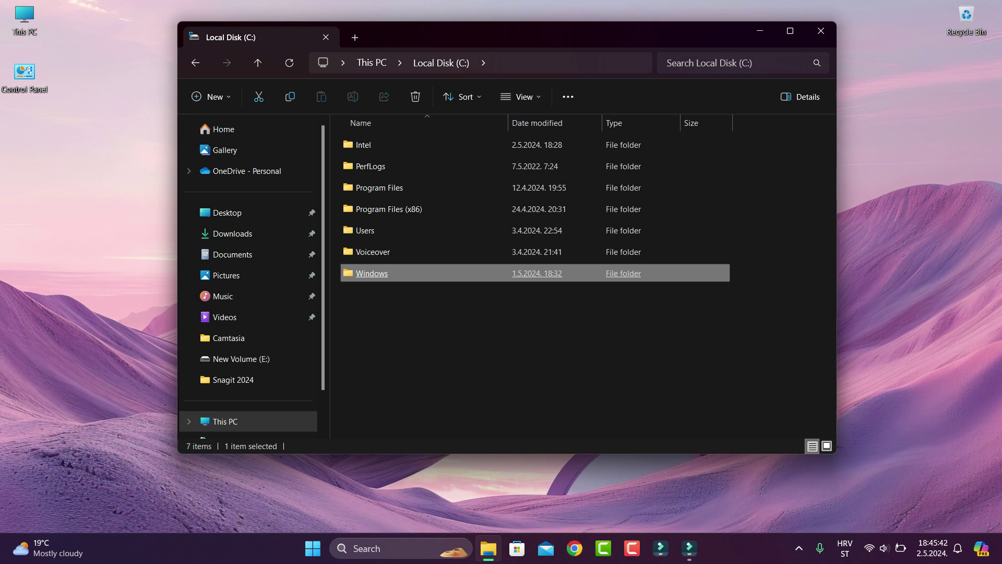
double_click(372, 273)
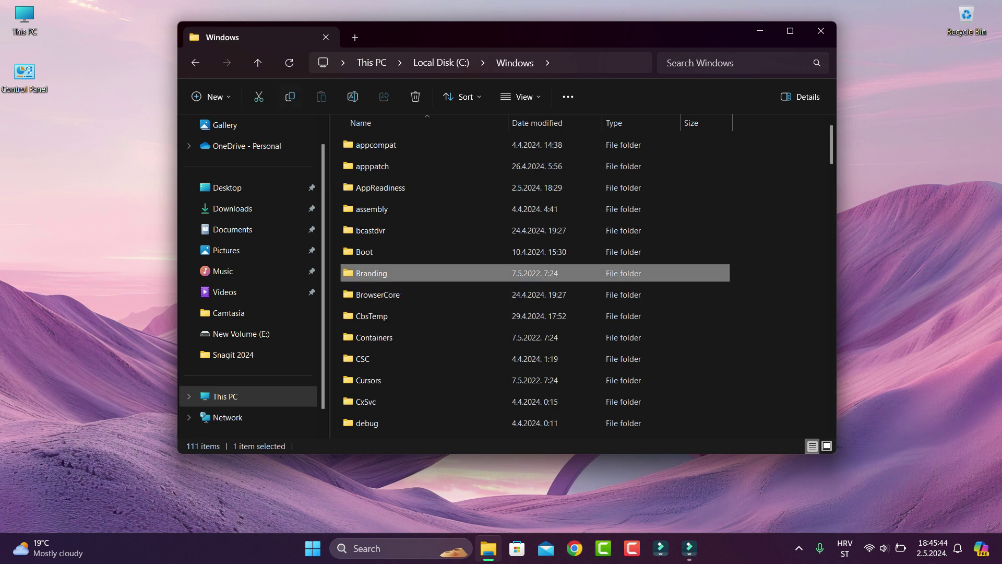
left_click(258, 62)
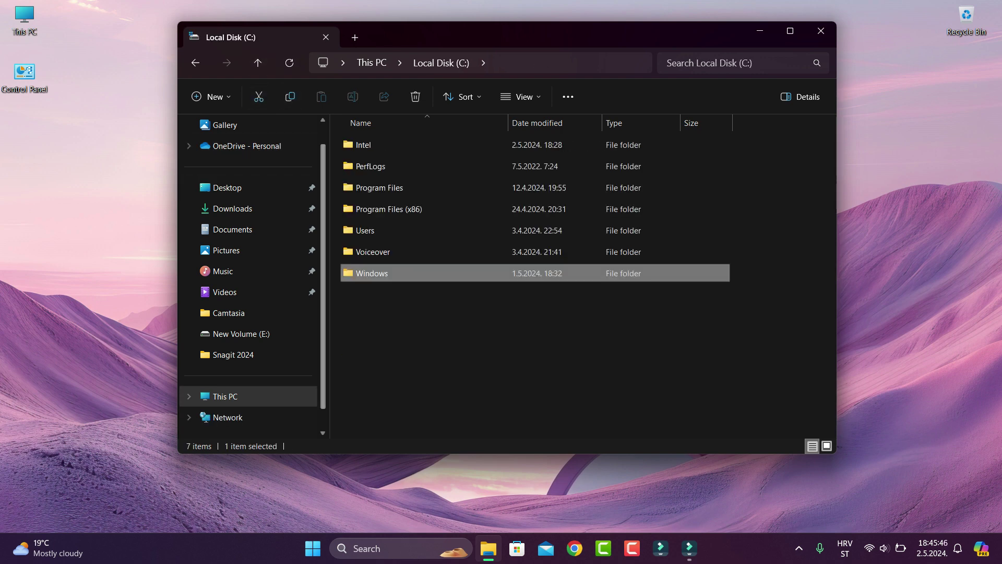
left_click(365, 188)
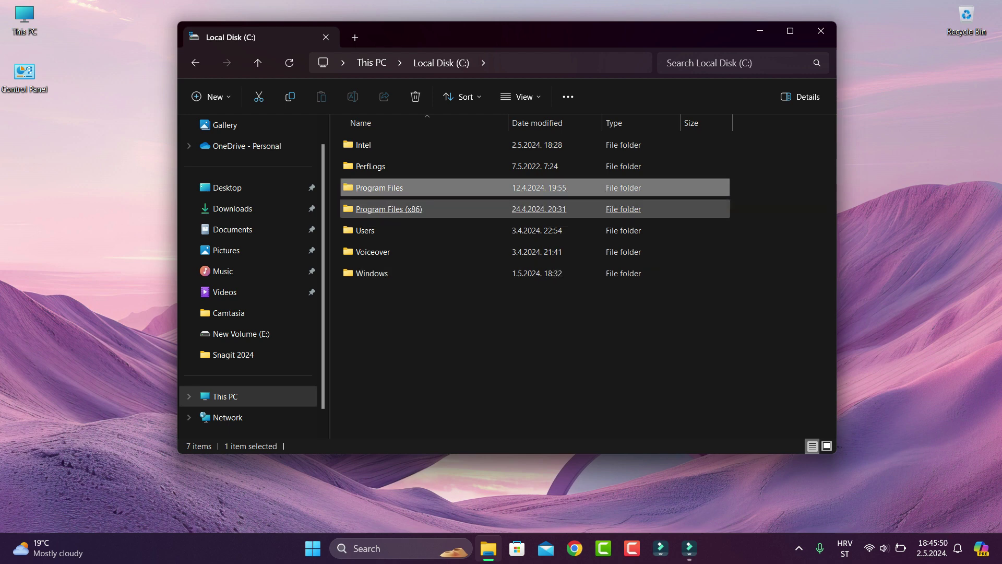
mouse_move(388, 211)
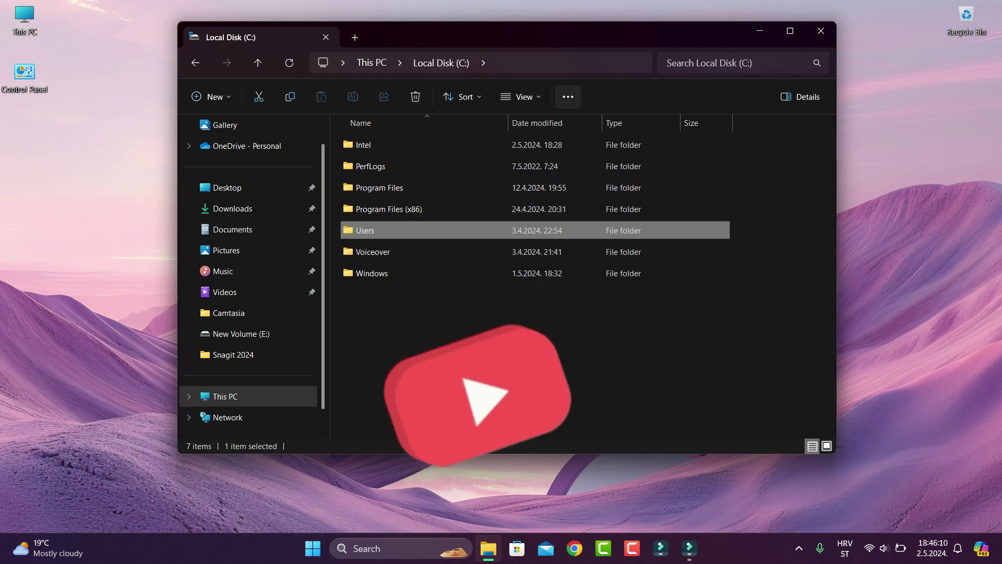
Step: Set the folder options to show hidden files, folders and drives, and apply the change
left_click(568, 97)
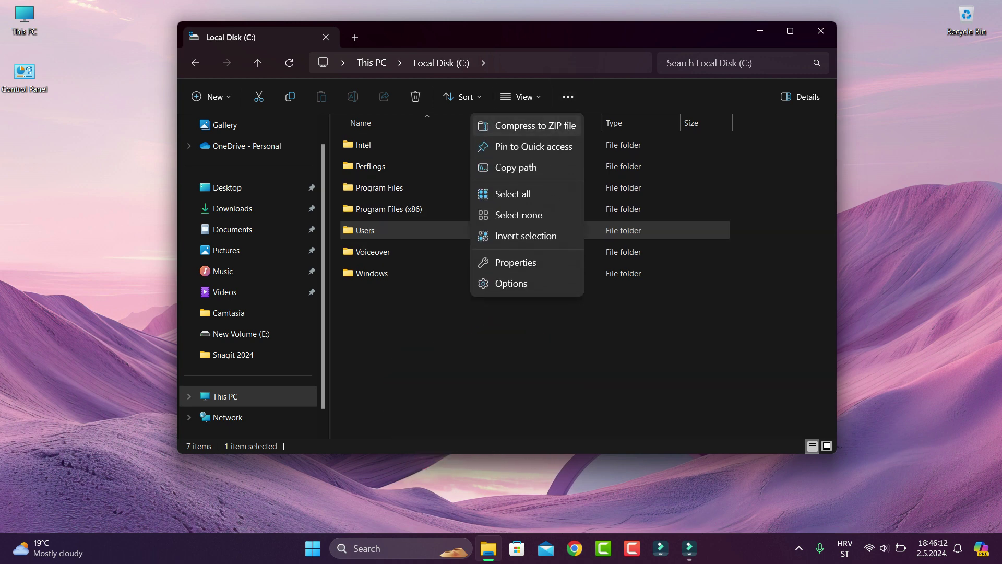
left_click(511, 282)
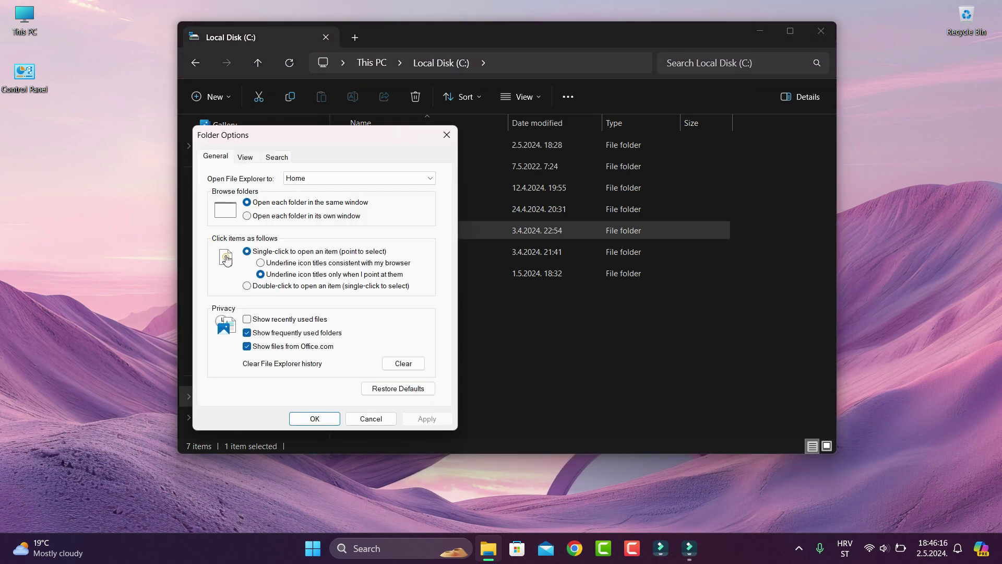
left_click_drag(299, 141, 601, 112)
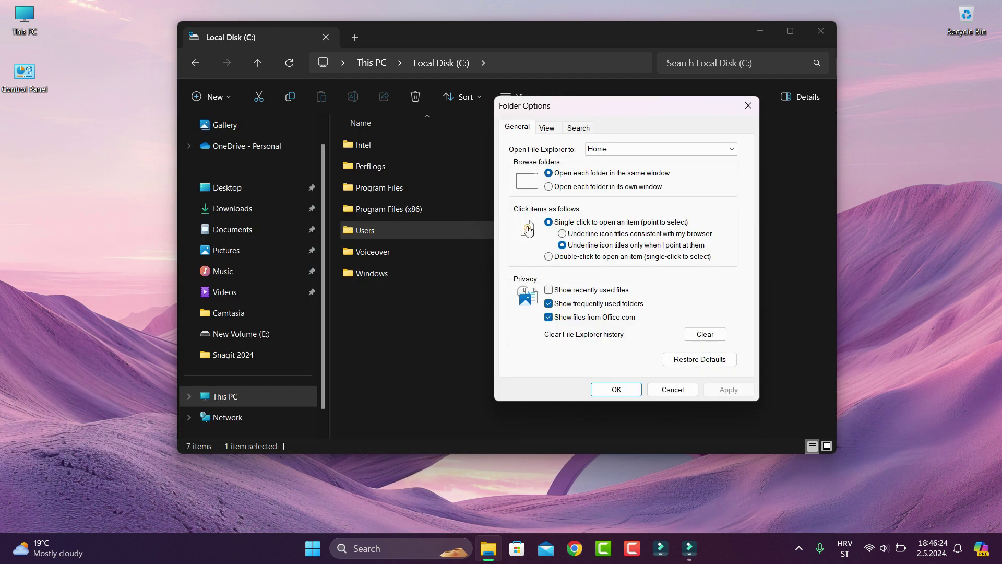
key("ctrl+Tab")
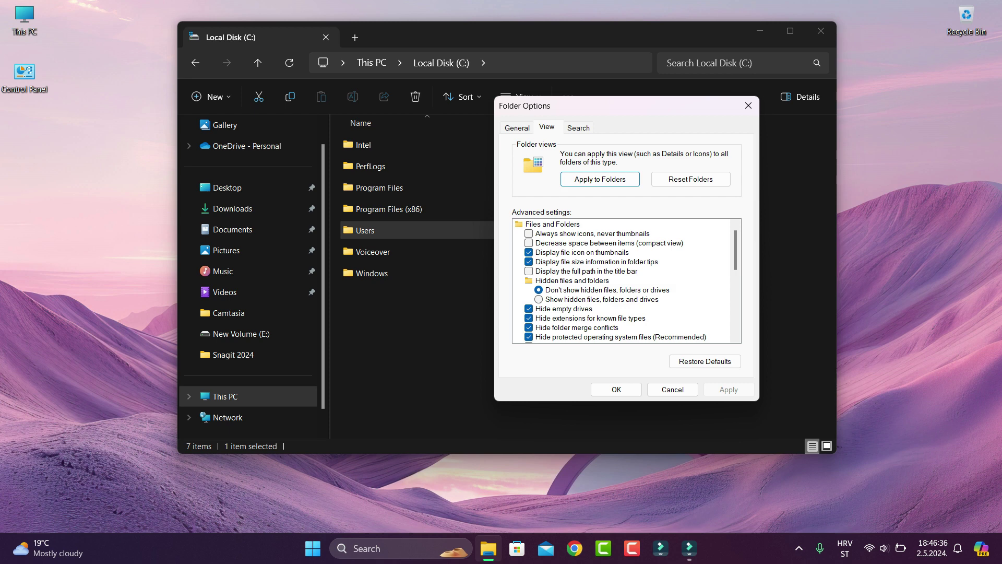
left_click(600, 299)
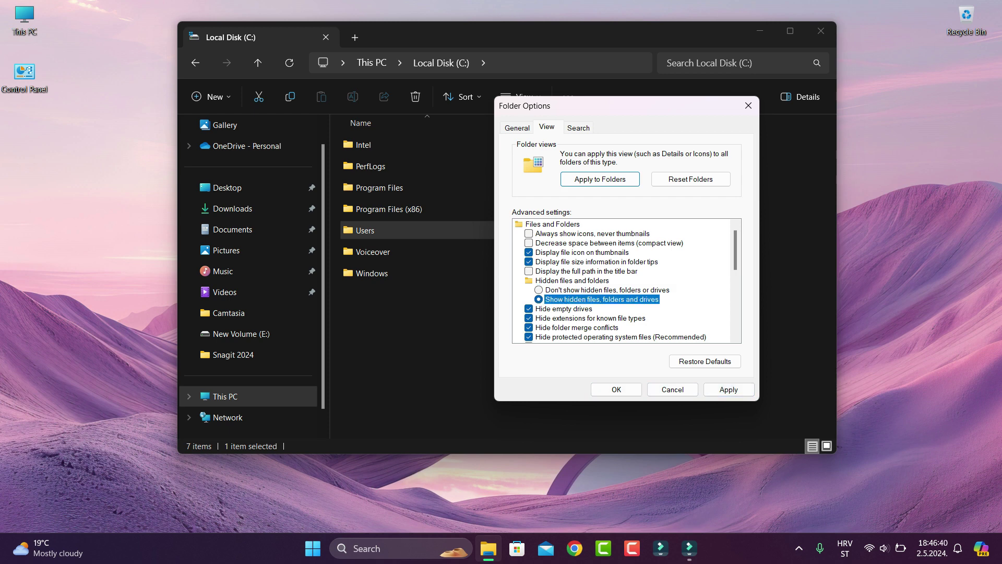
left_click(728, 390)
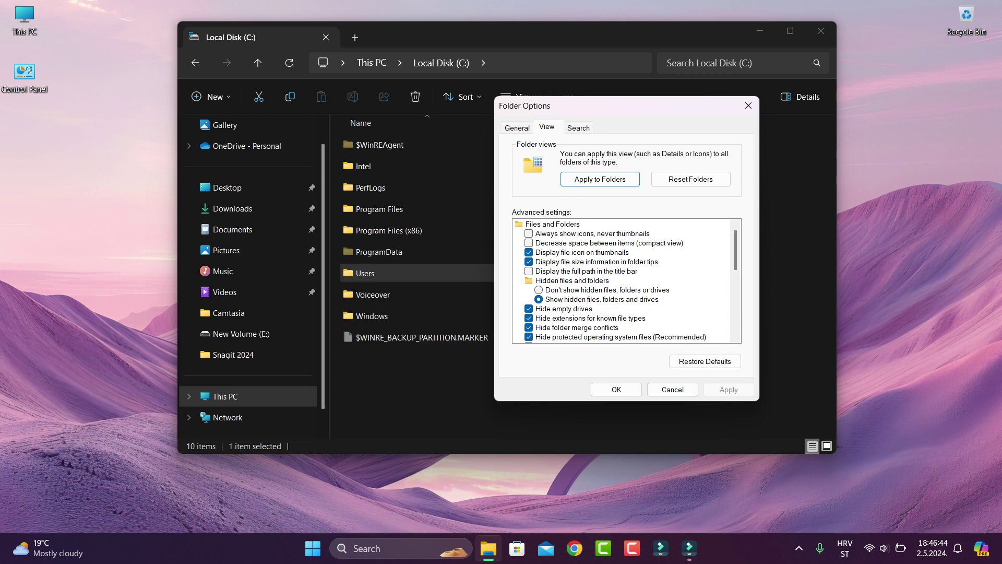
left_click(617, 389)
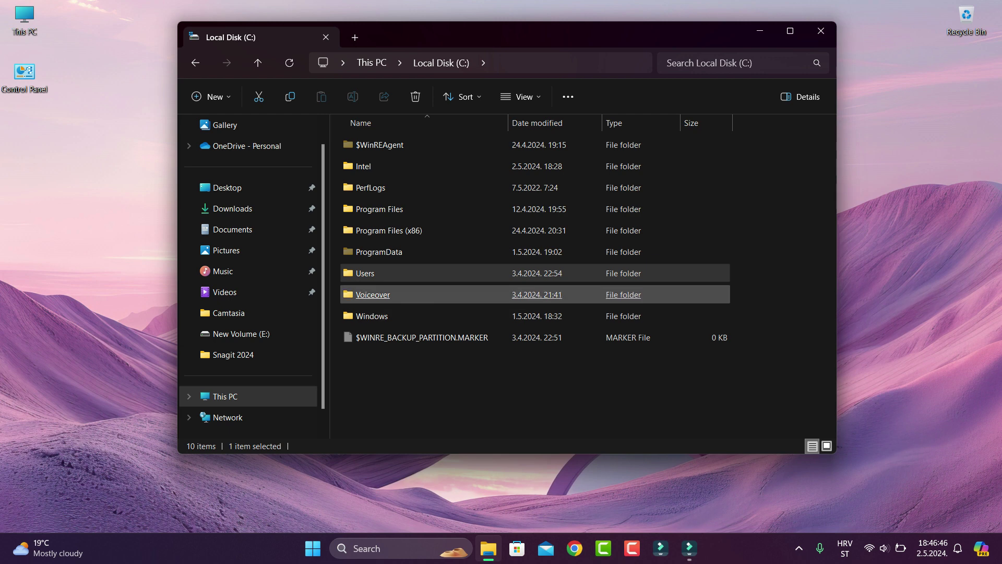
Step: Open the hidden ProgramData folder on drive C: and look through its subfolders, including ABBYY
double_click(379, 252)
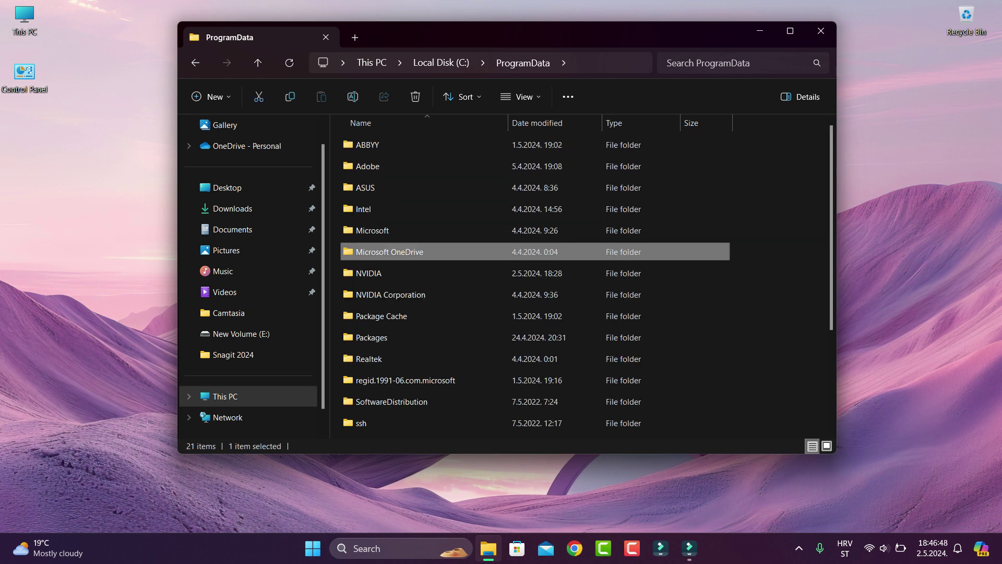
double_click(367, 145)
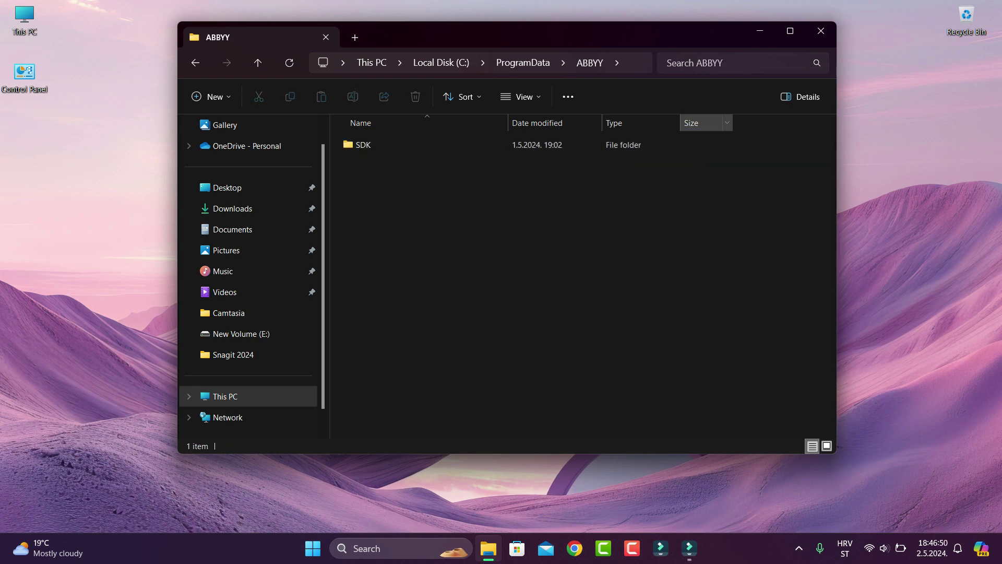
left_click(258, 62)
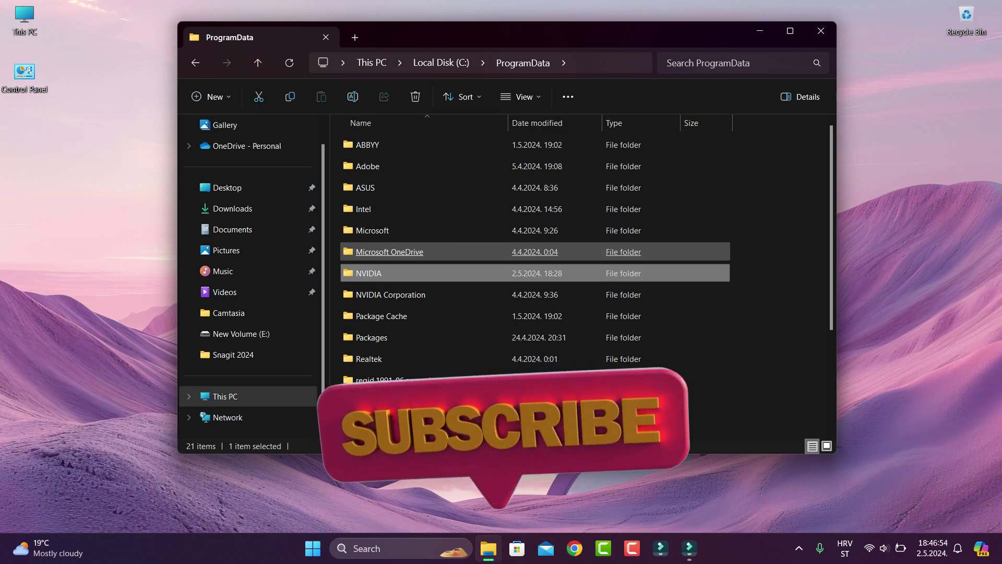
scroll(372, 263, "down", 2)
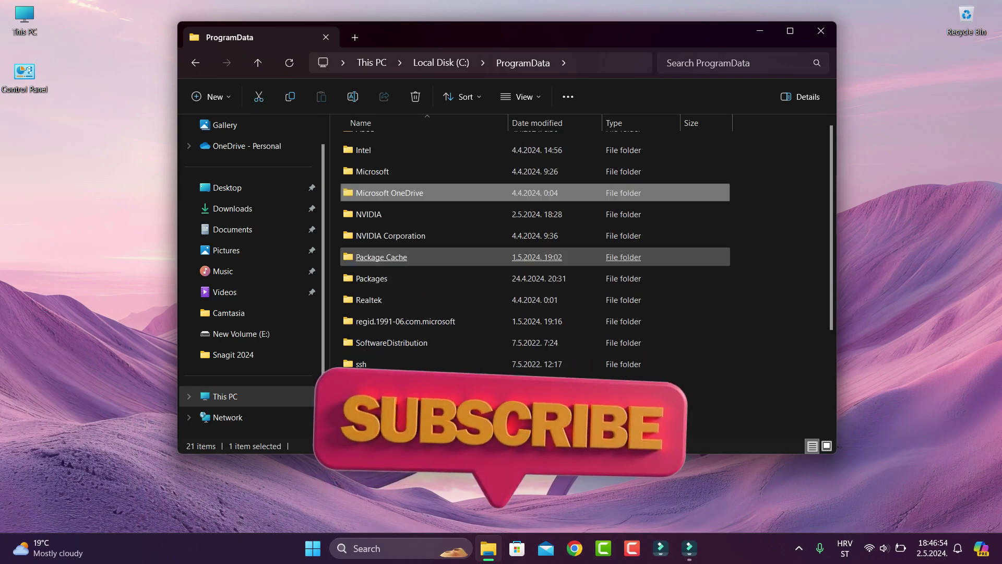
scroll(366, 258, "down", 1)
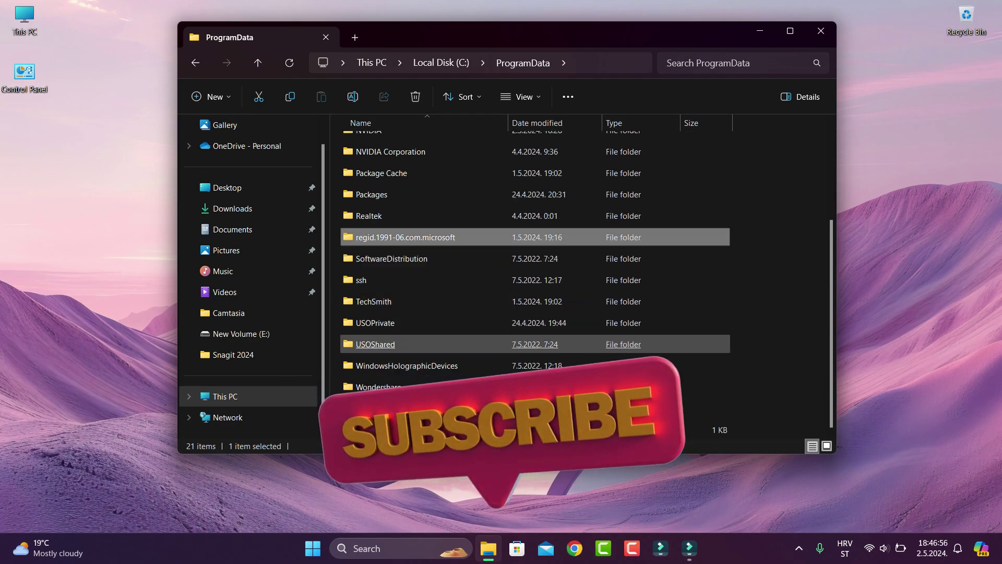
scroll(366, 271, "up", 3)
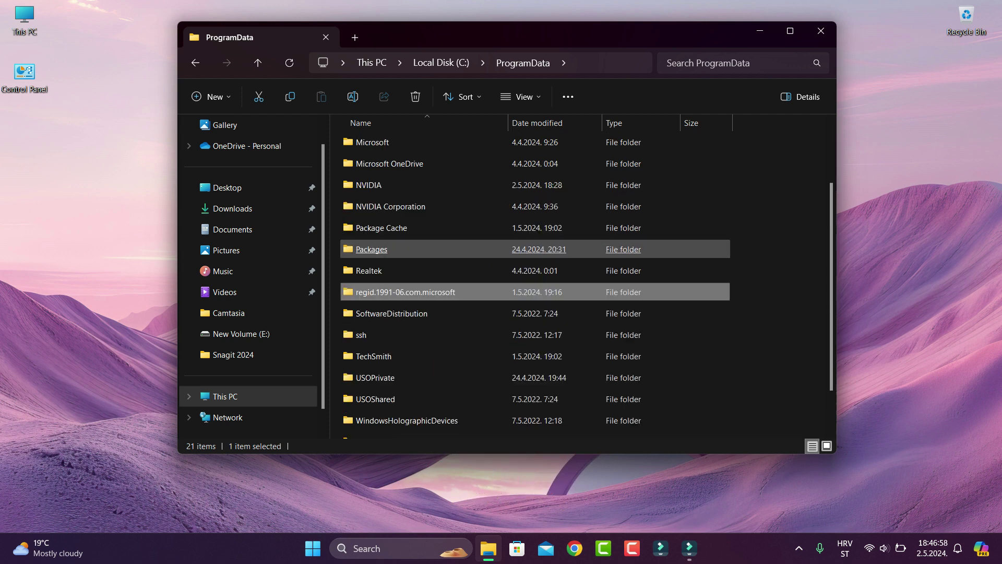
left_click(370, 269)
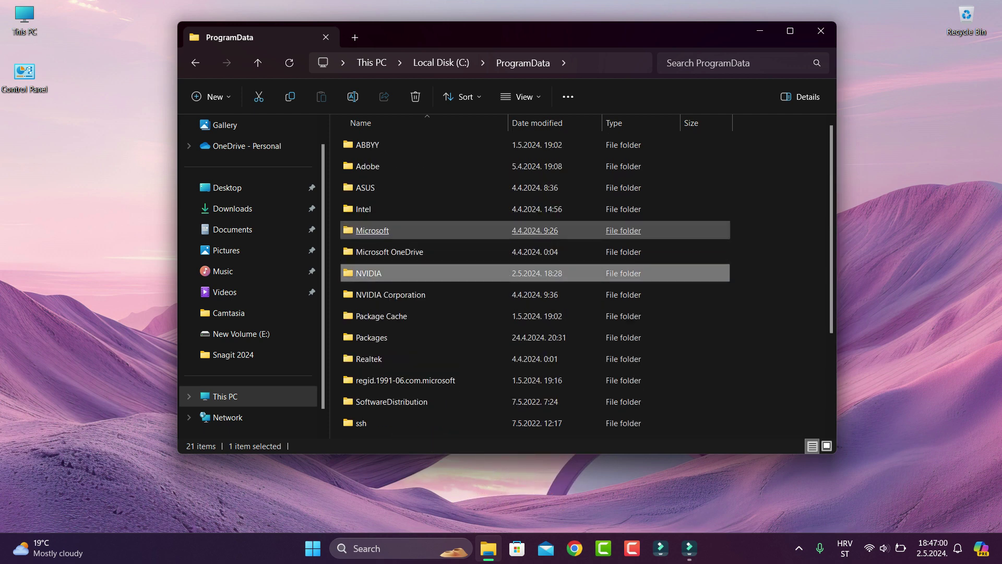
Step: Delete all contents of the Package Cache folder, granting administrator permission for all current items, and return to ProgramData
left_click(381, 316)
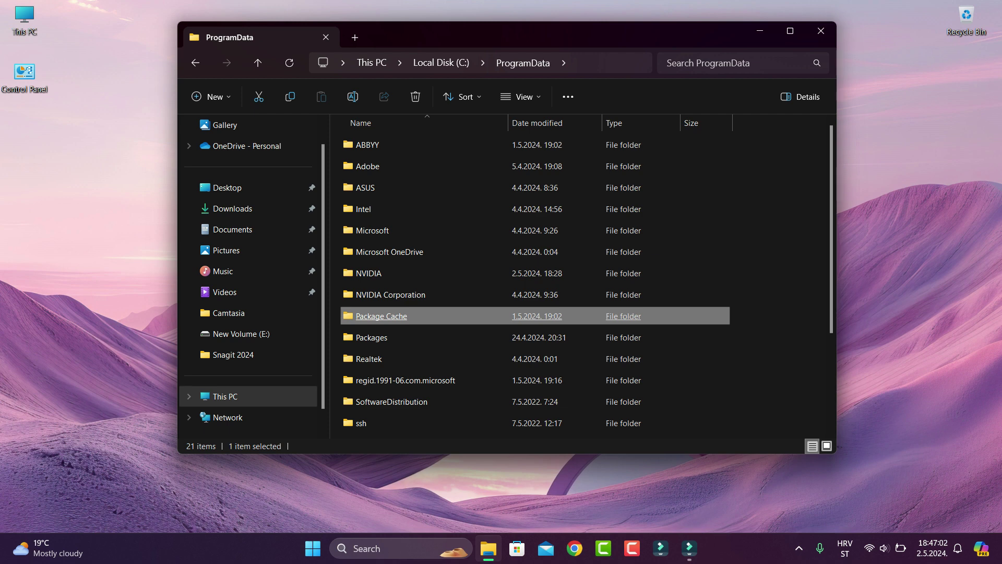
double_click(381, 316)
scroll(381, 295, "down", 1)
left_click(381, 301)
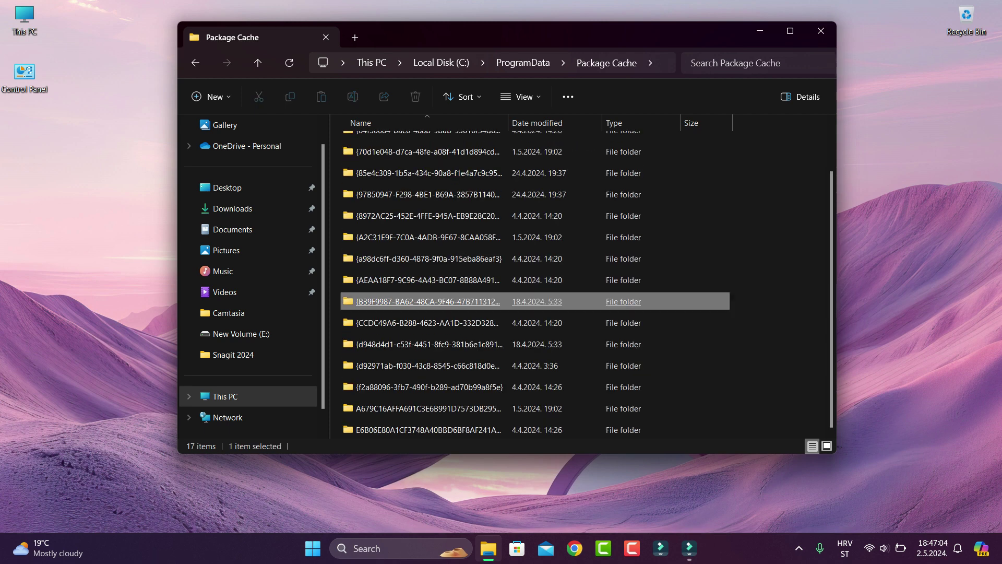
key("ctrl+a")
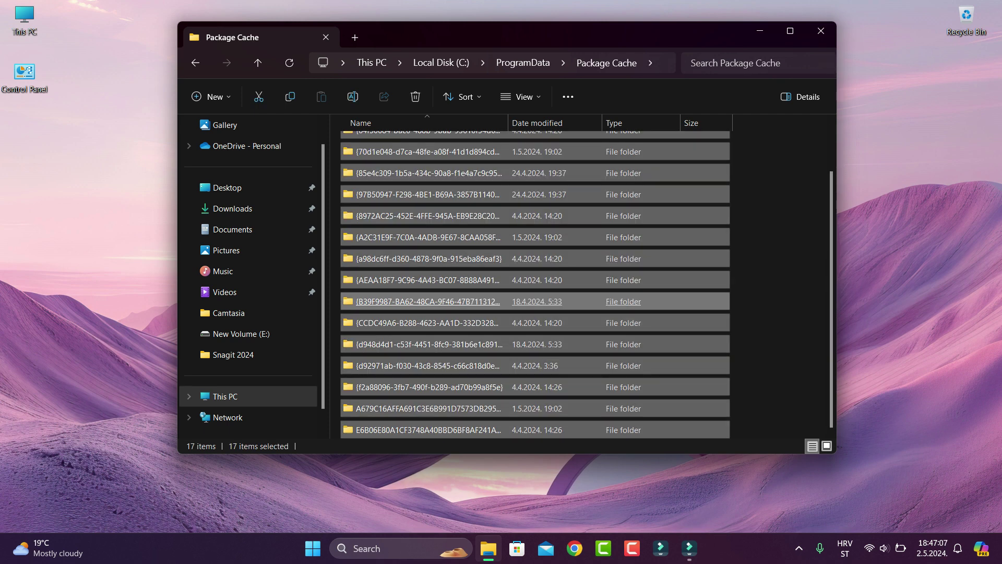
key("Delete")
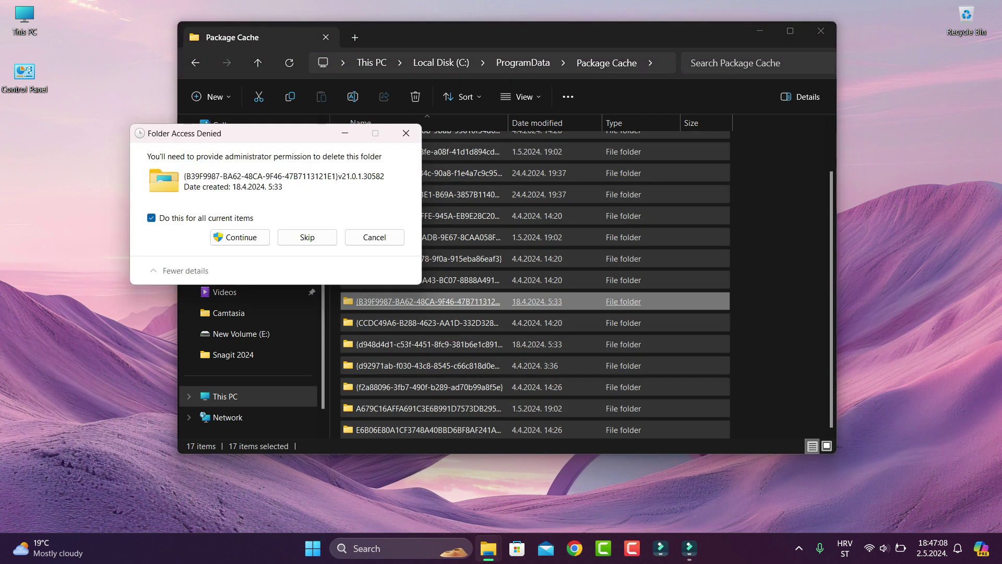
left_click(240, 237)
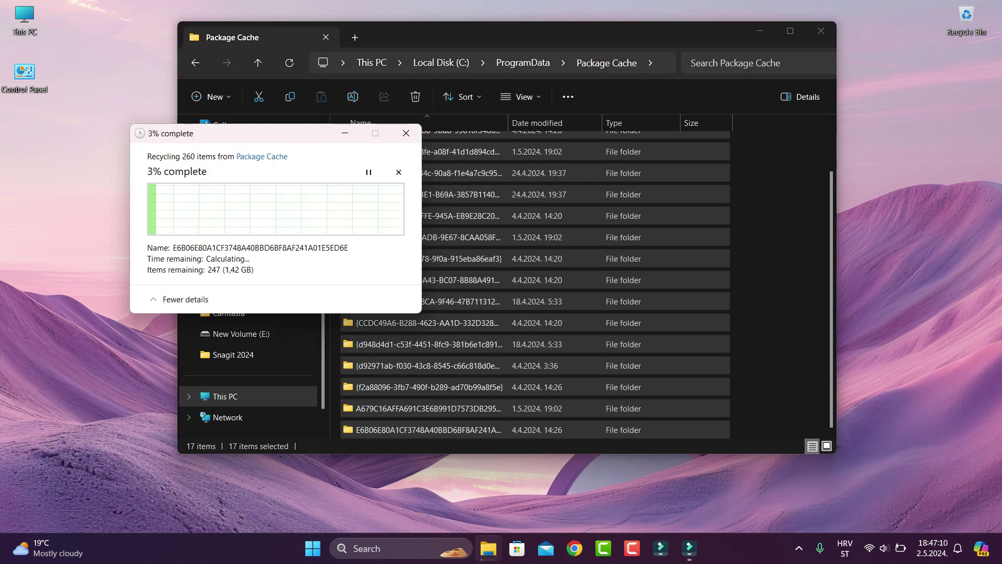
left_click(257, 63)
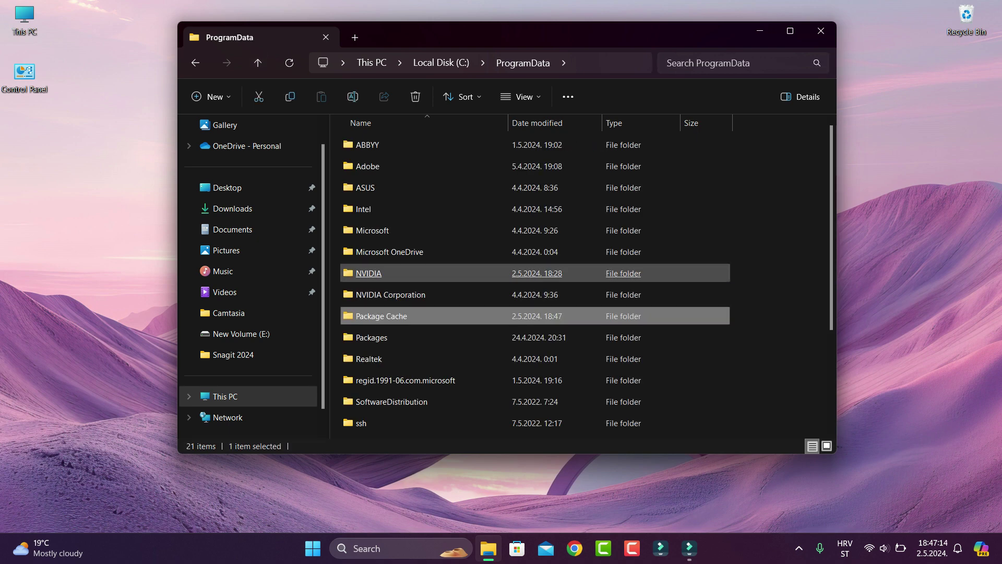
Step: Examine the log files in the NVIDIA folder and return to ProgramData
double_click(368, 273)
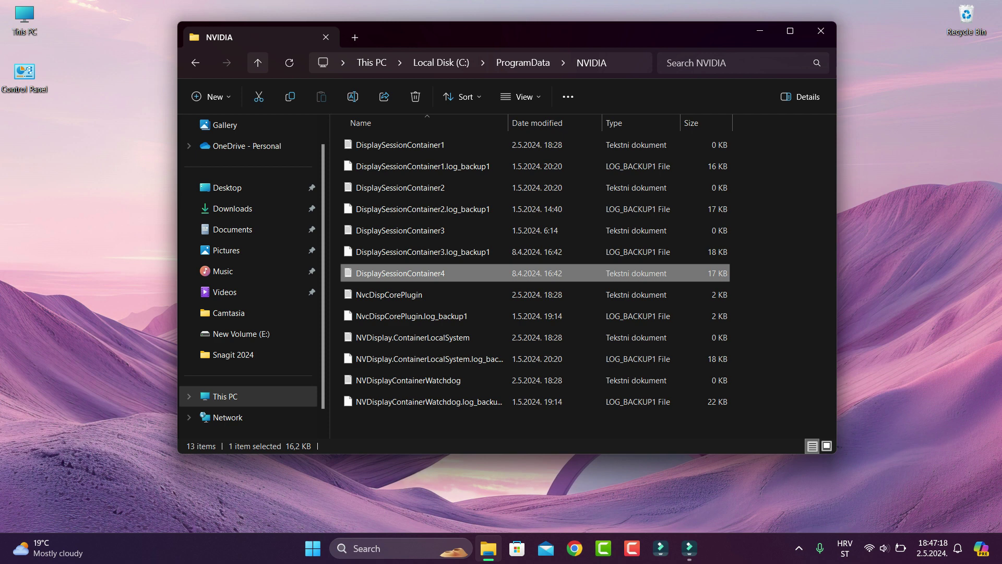
left_click(258, 63)
left_click(373, 230)
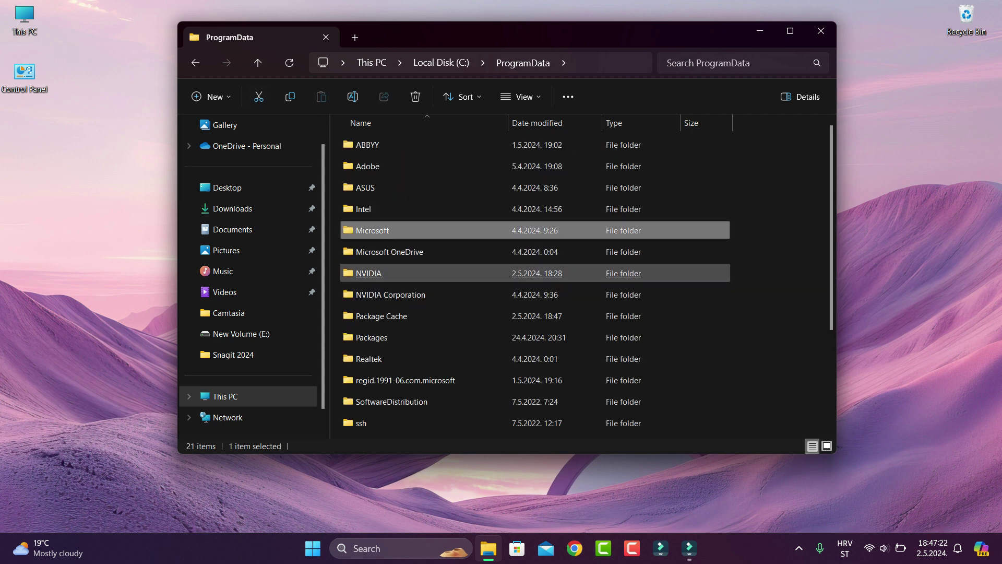
double_click(368, 273)
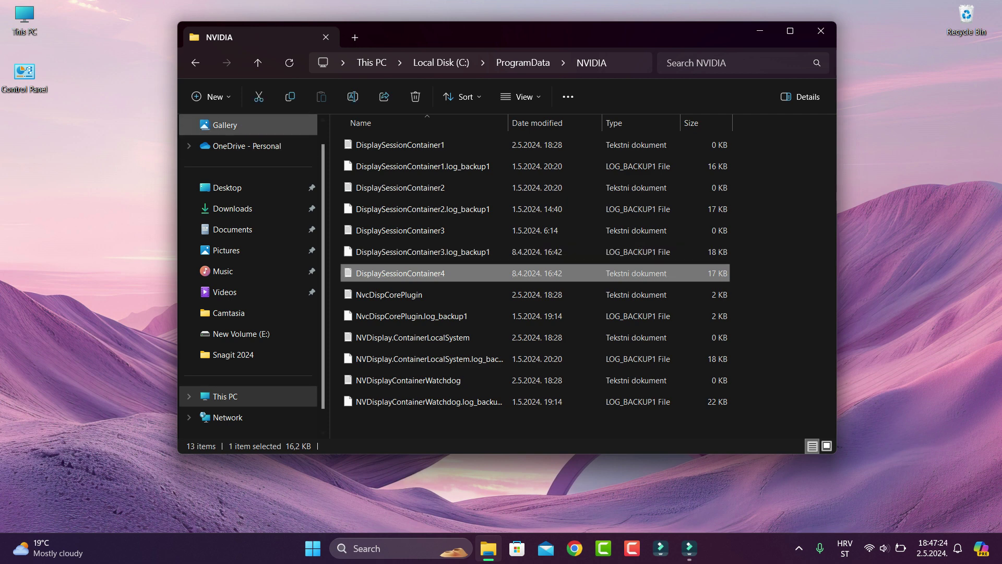
left_click(258, 63)
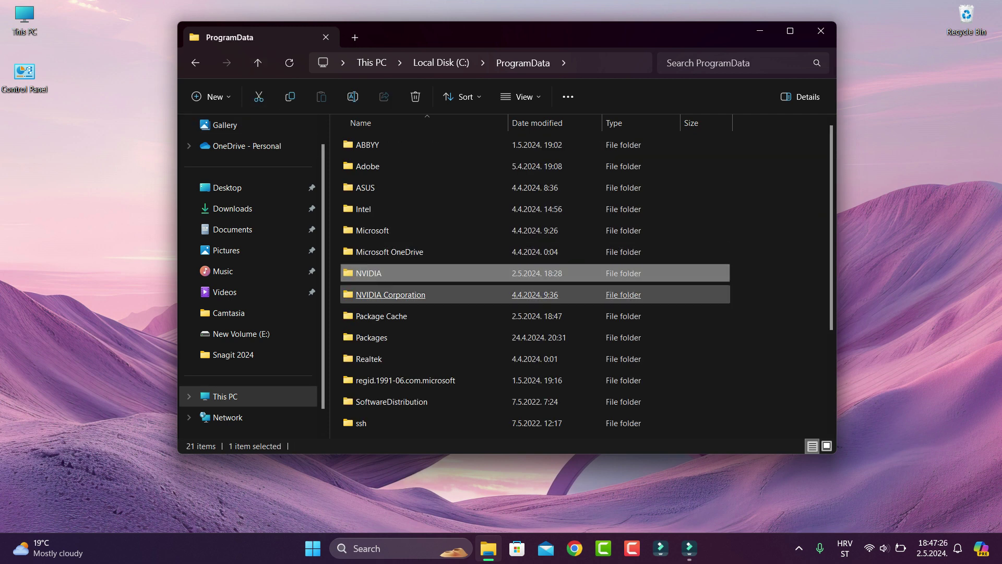
Step: Look inside the NVIDIA Corporation folder and its DisplayDriverRAS subfolder
double_click(391, 294)
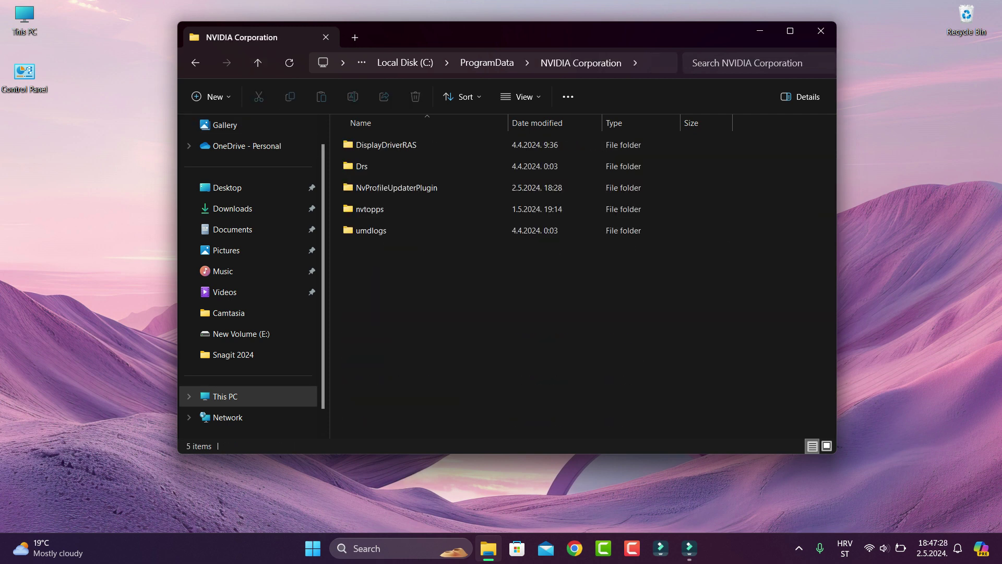
double_click(386, 144)
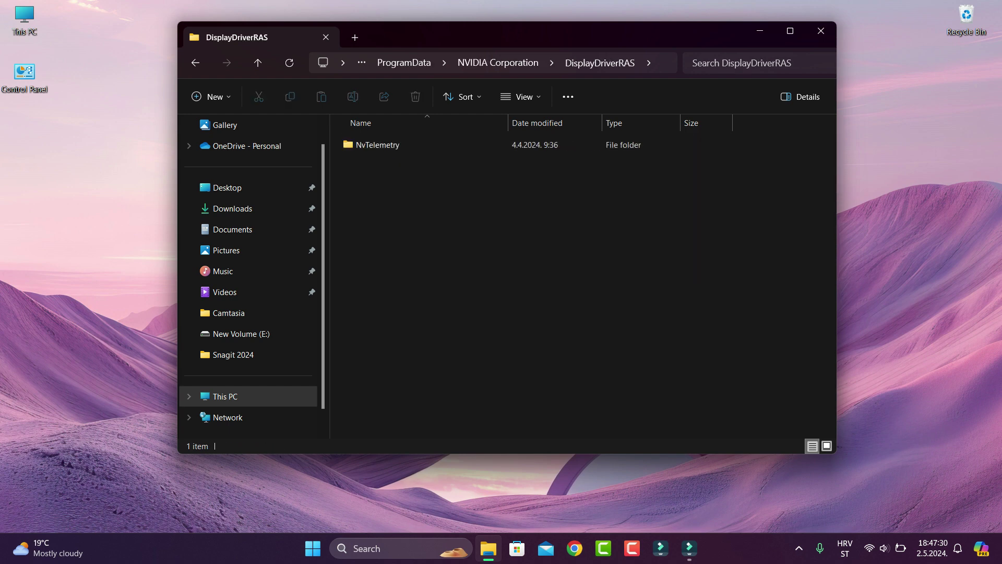
left_click(258, 63)
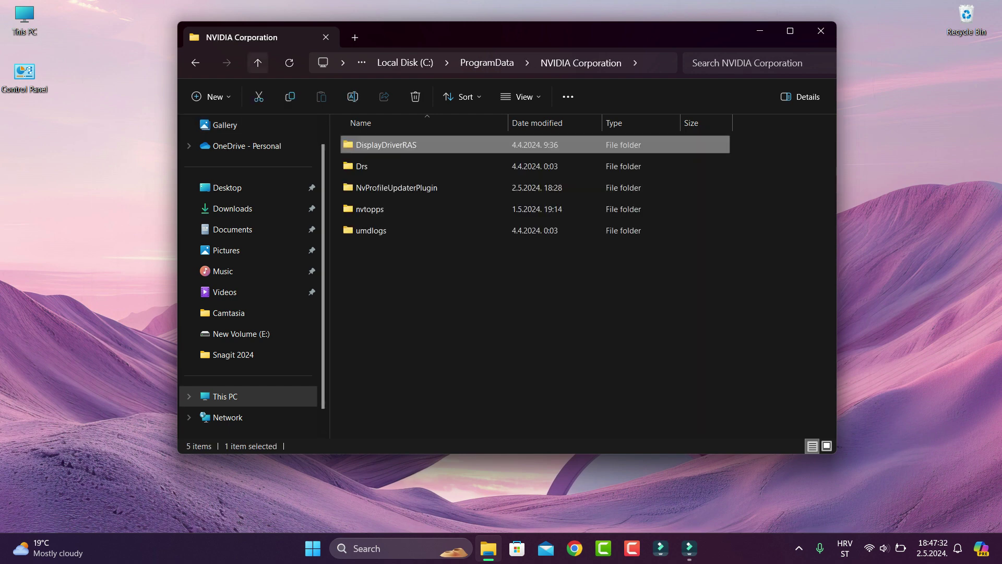
Step: Return to ProgramData, check the contents of the Package Cache folder and go back to ProgramData
left_click(258, 62)
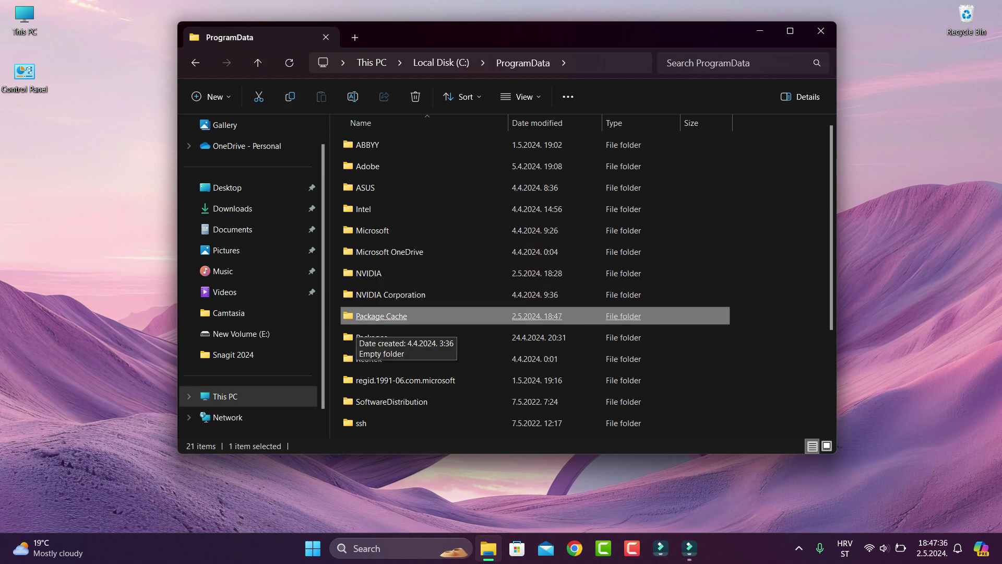
left_click(365, 319)
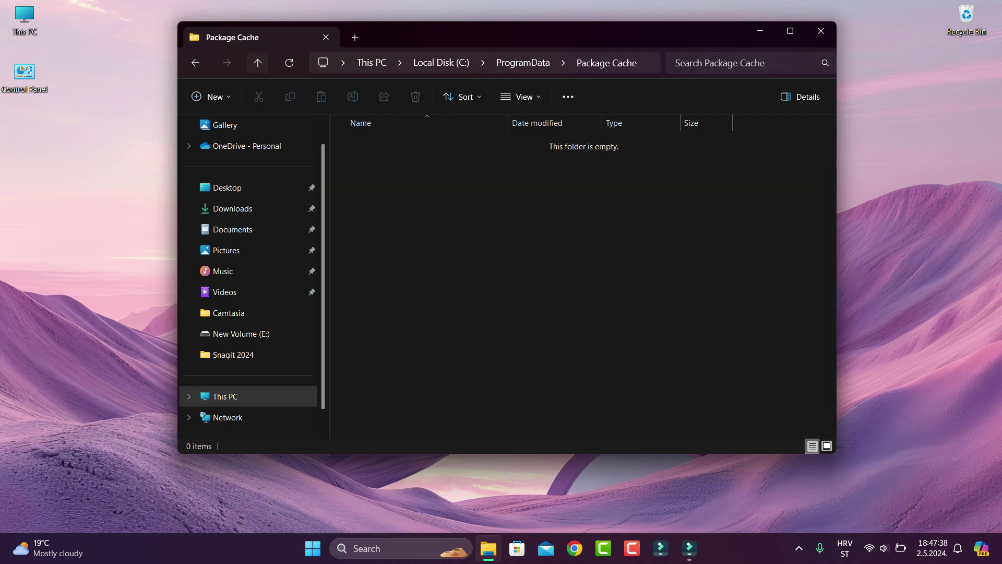
left_click(258, 62)
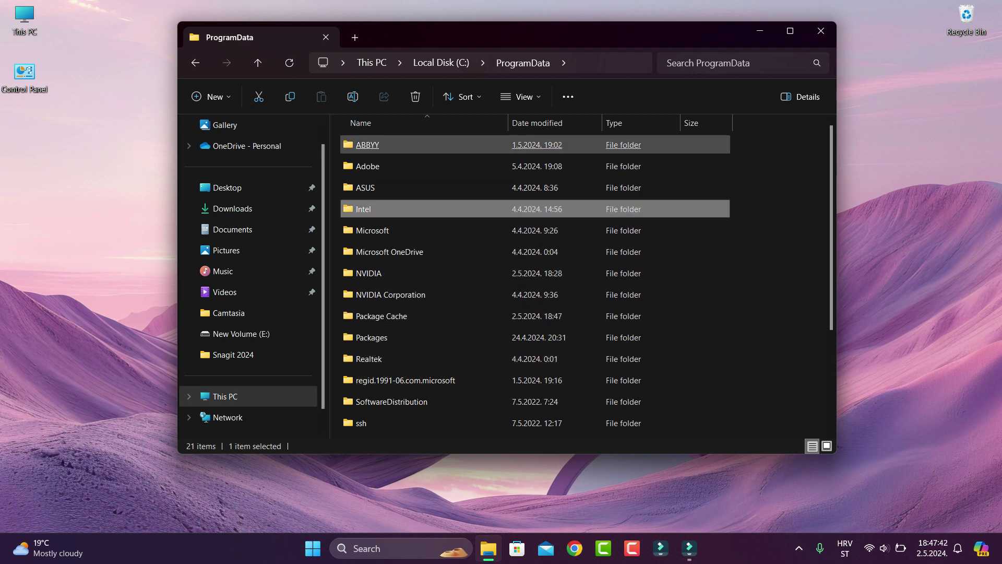
Step: Look through the NVIDIA folder in ProgramData once more and return to the root of drive C:
left_click(391, 295)
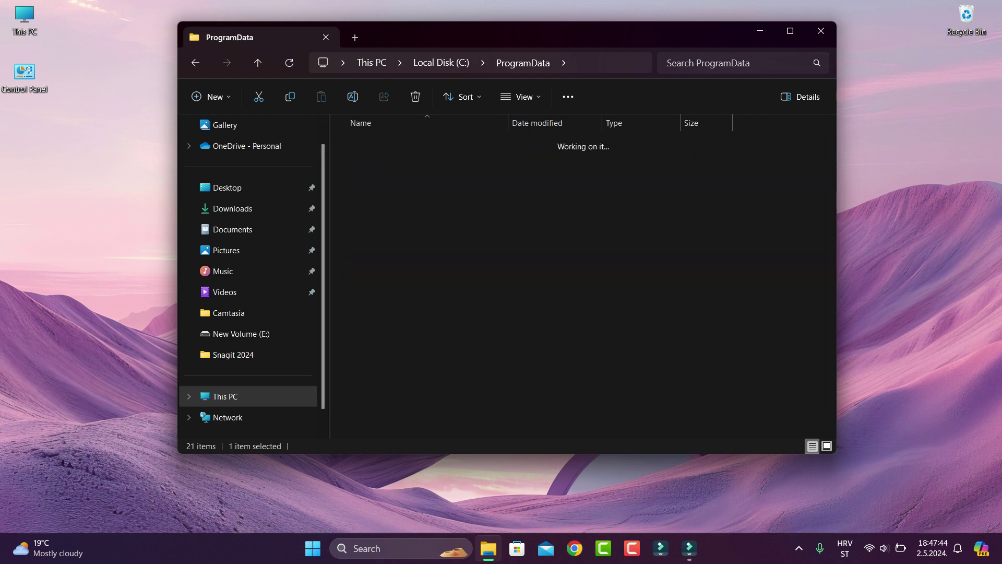
key("alt+Up")
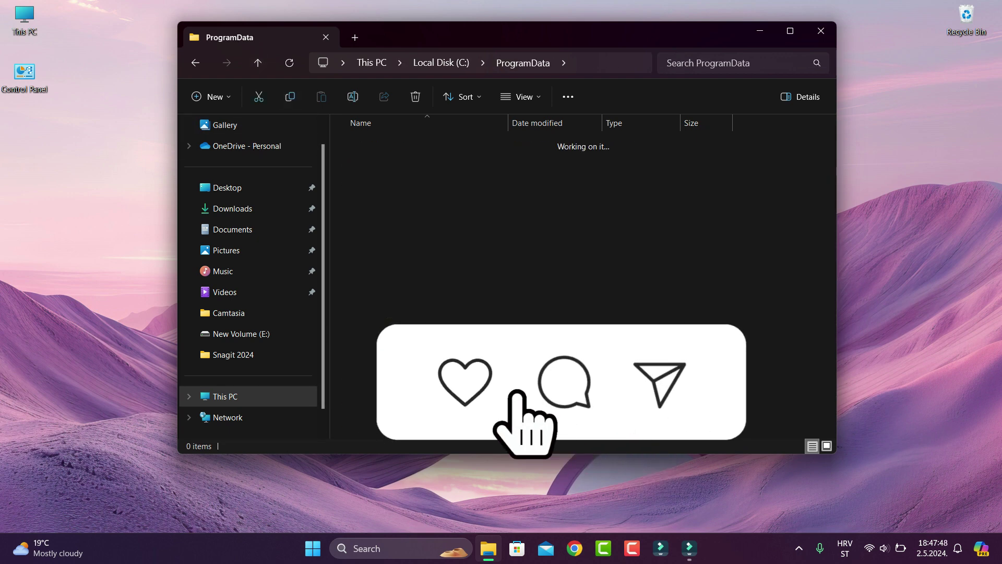
key("alt+Left")
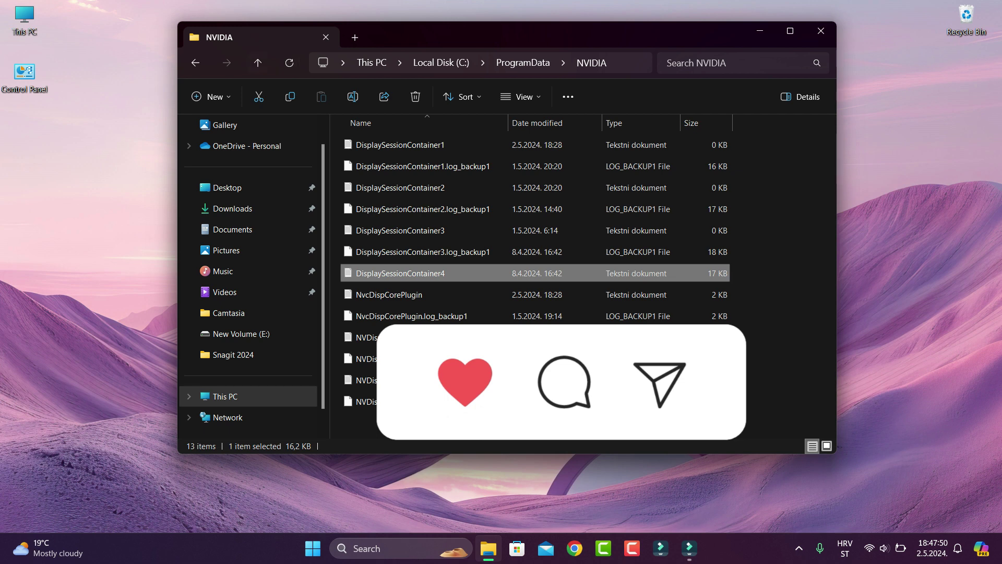
key("alt+Up")
key("alt+Up")
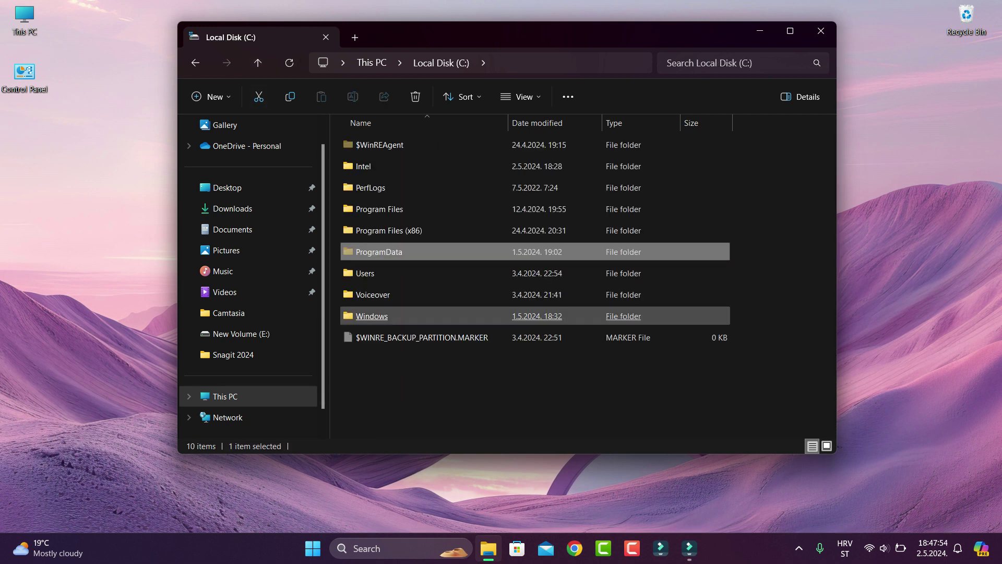
Step: Set the folder view options to "Don't show hidden files, folders or drives", apply the change and close the drive C: window
left_click(568, 96)
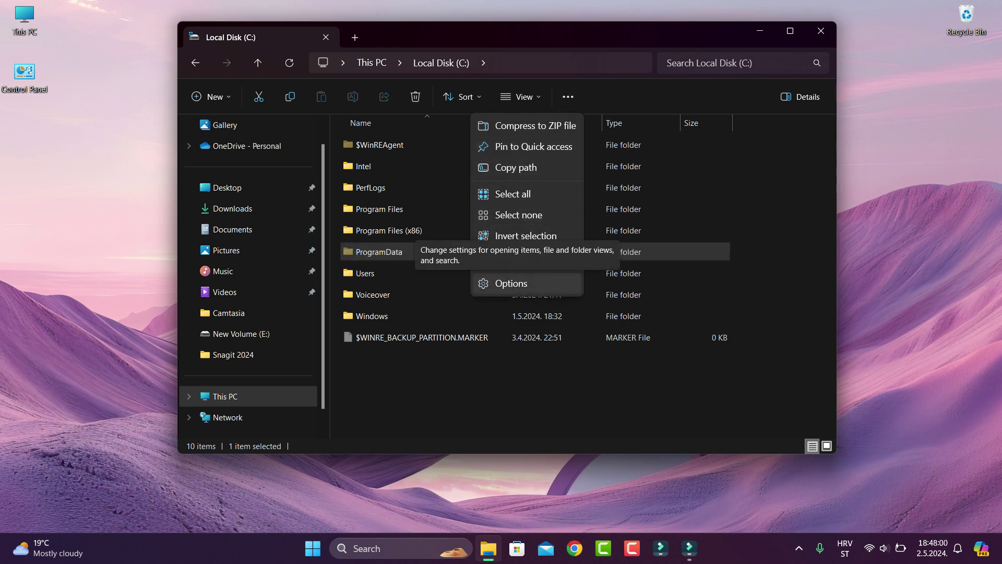
left_click(511, 283)
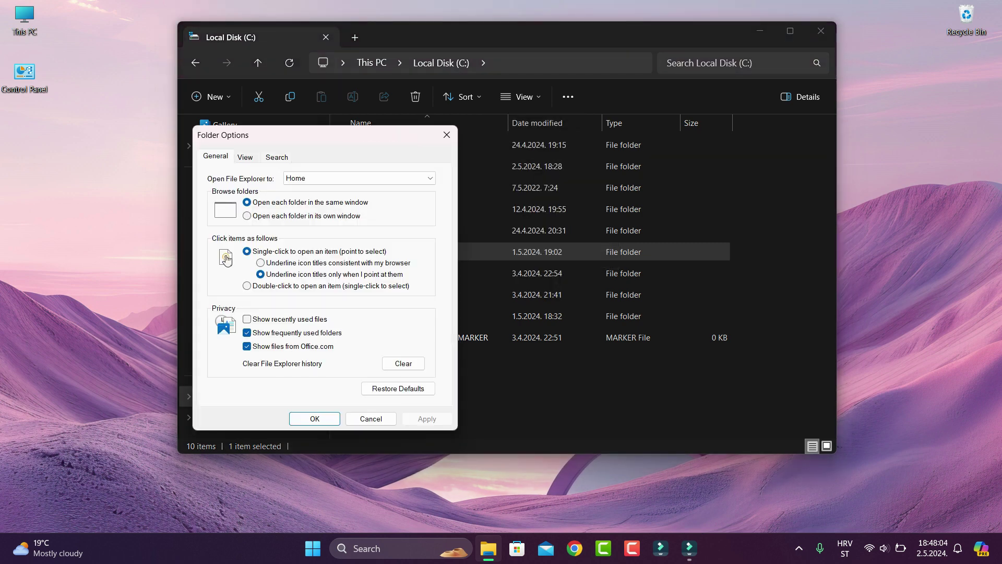
left_click(245, 157)
left_click_drag(348, 144, 637, 165)
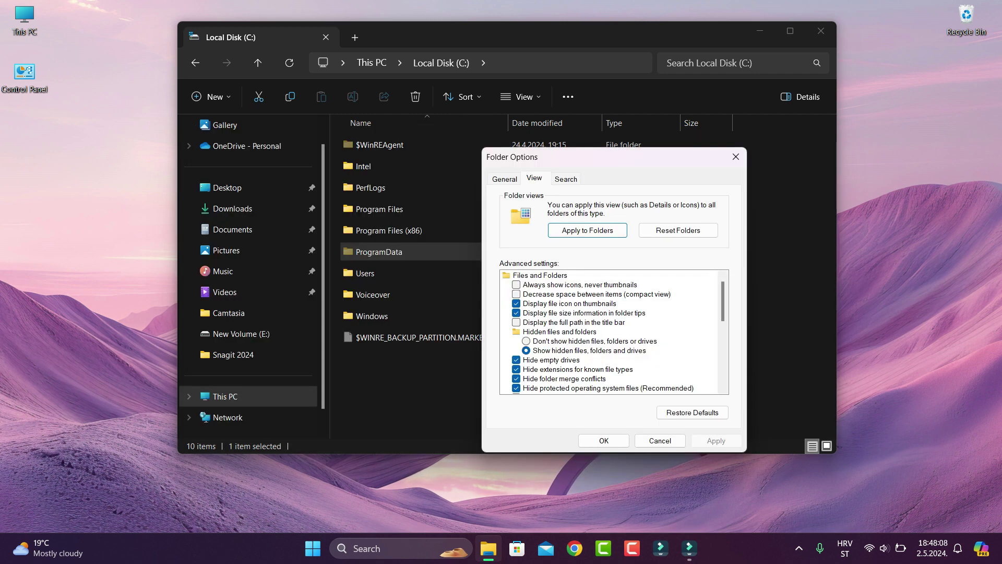
left_click(526, 341)
left_click(716, 440)
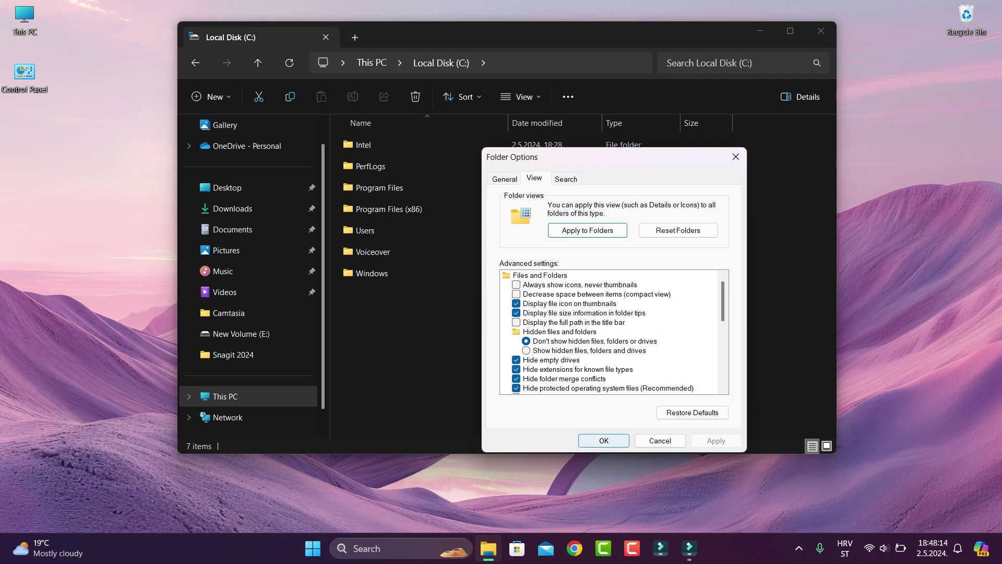
left_click(604, 440)
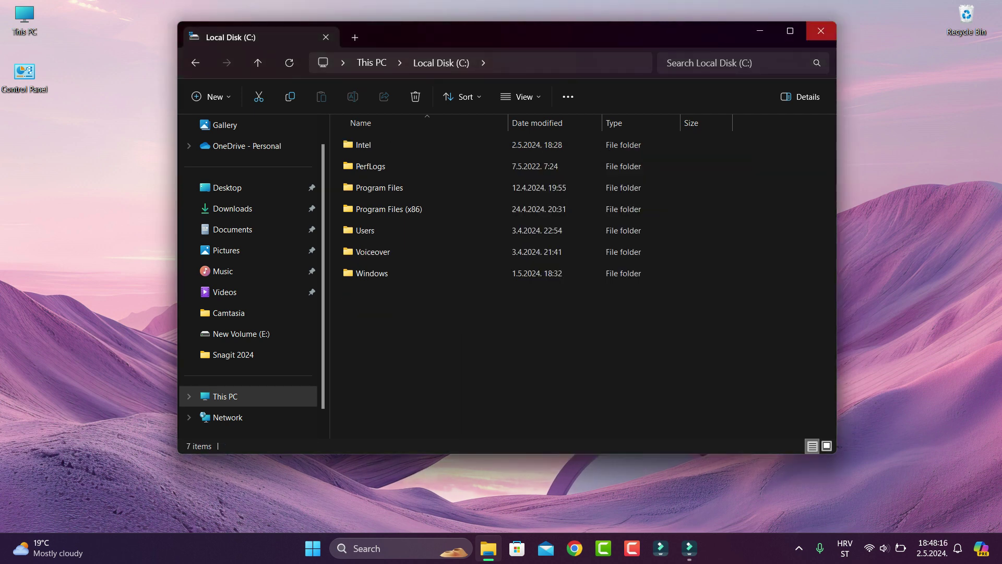
left_click(821, 30)
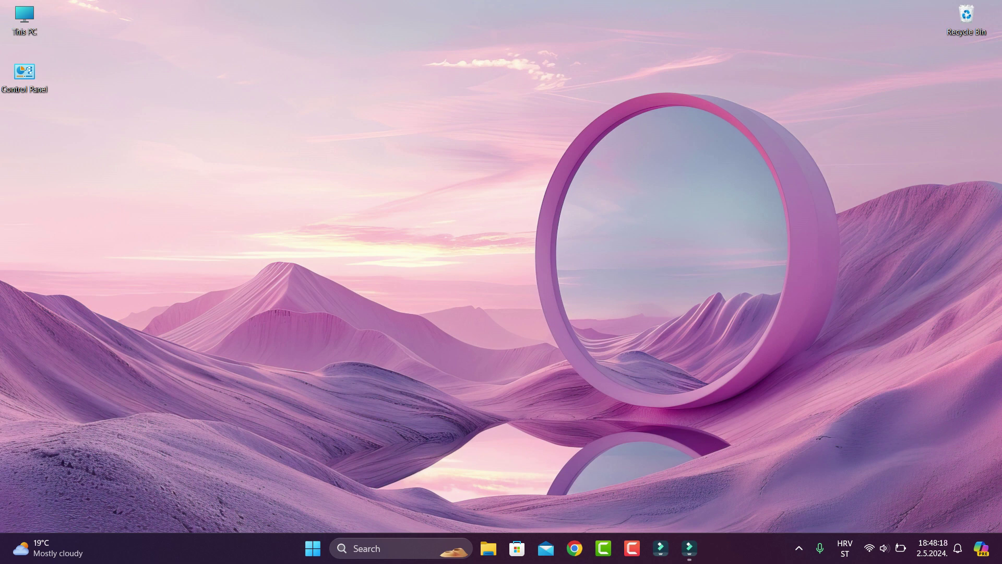